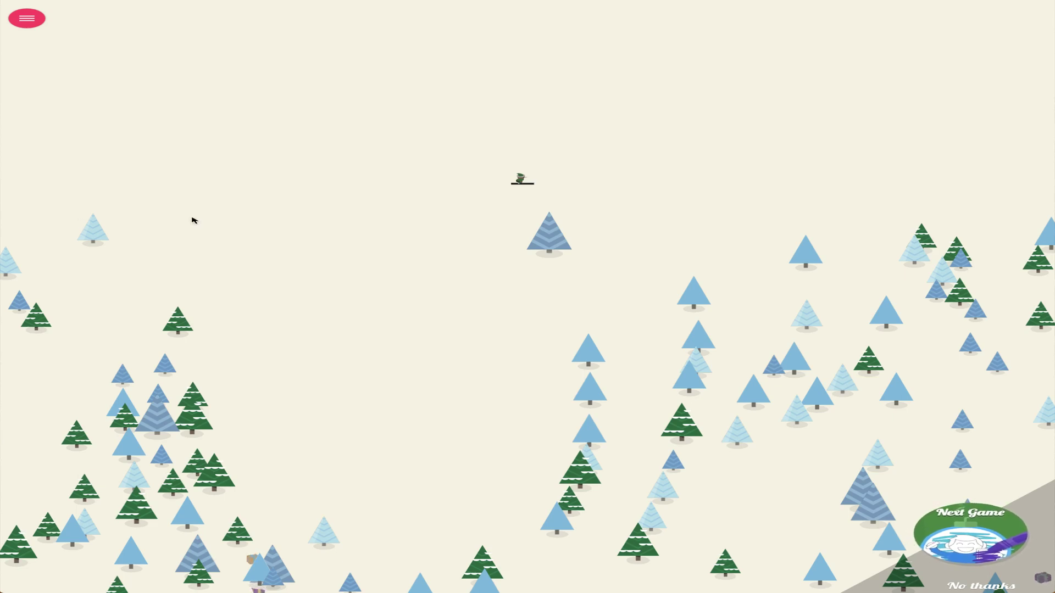
Step: Play three snowboarding runs scoring 176, 5 and 310, then start a fresh run
click(500, 220)
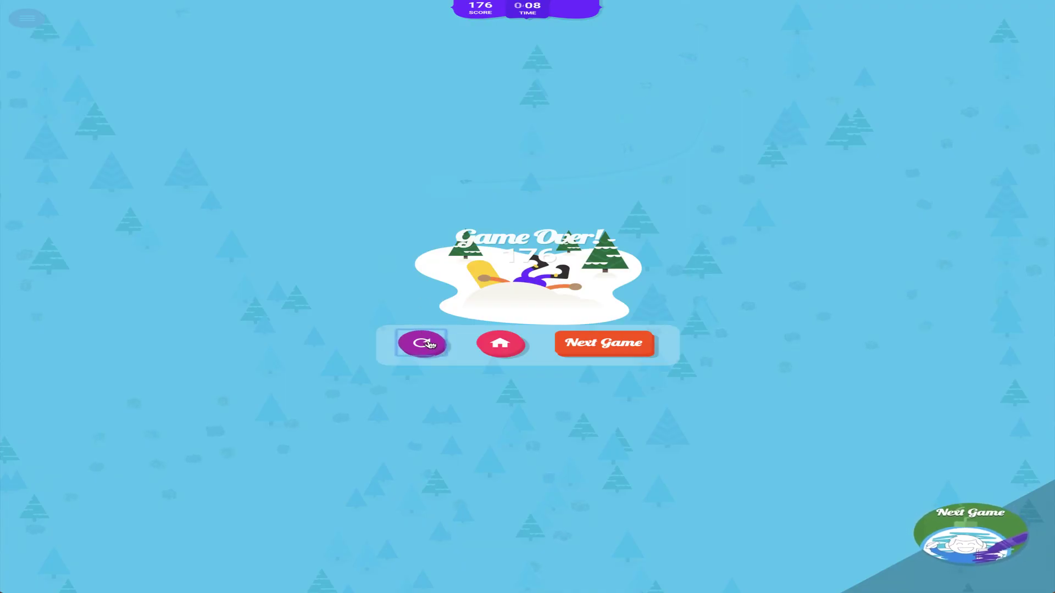
click(428, 345)
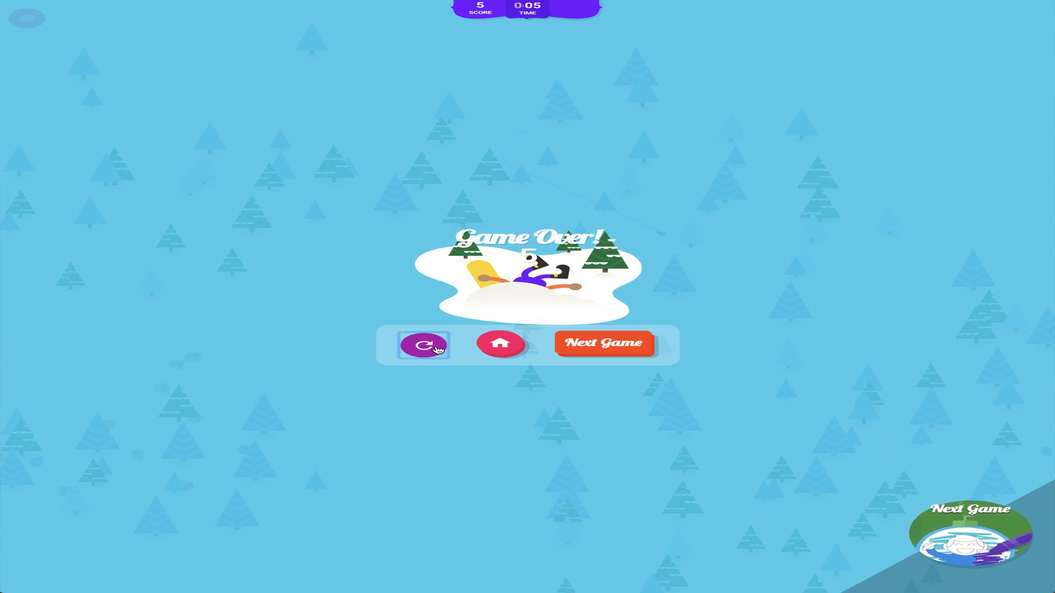
click(424, 345)
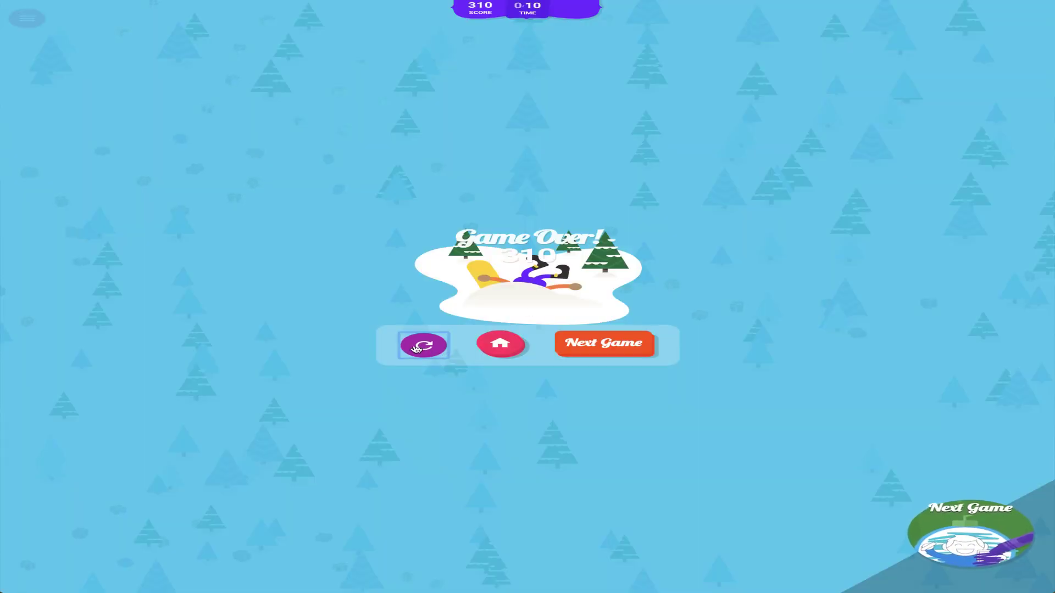
Step: Play two more runs, a long one reaching 1402 points and a quick one ending at 38
click(423, 344)
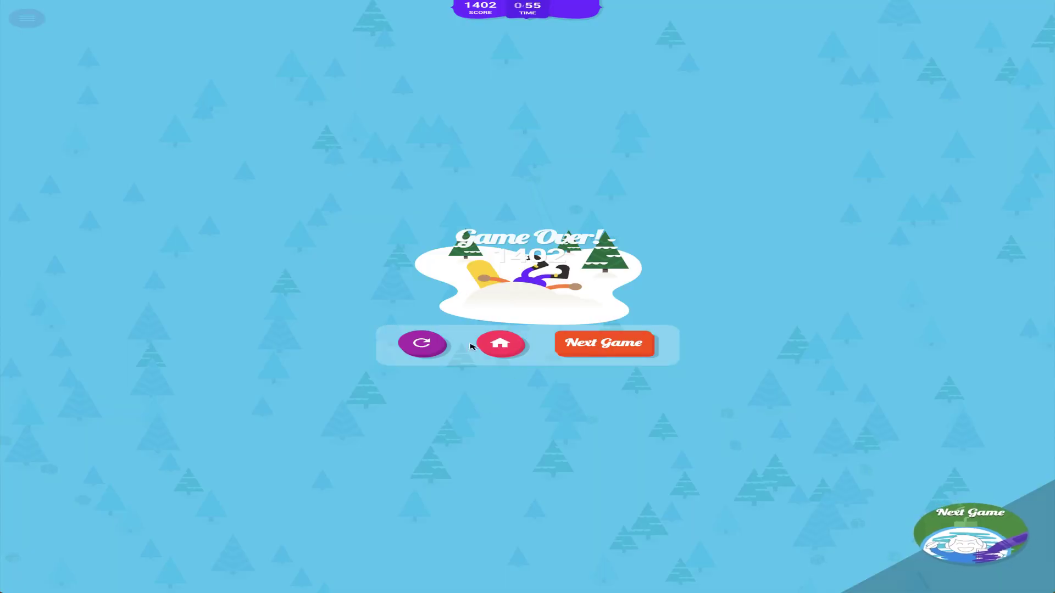
click(423, 345)
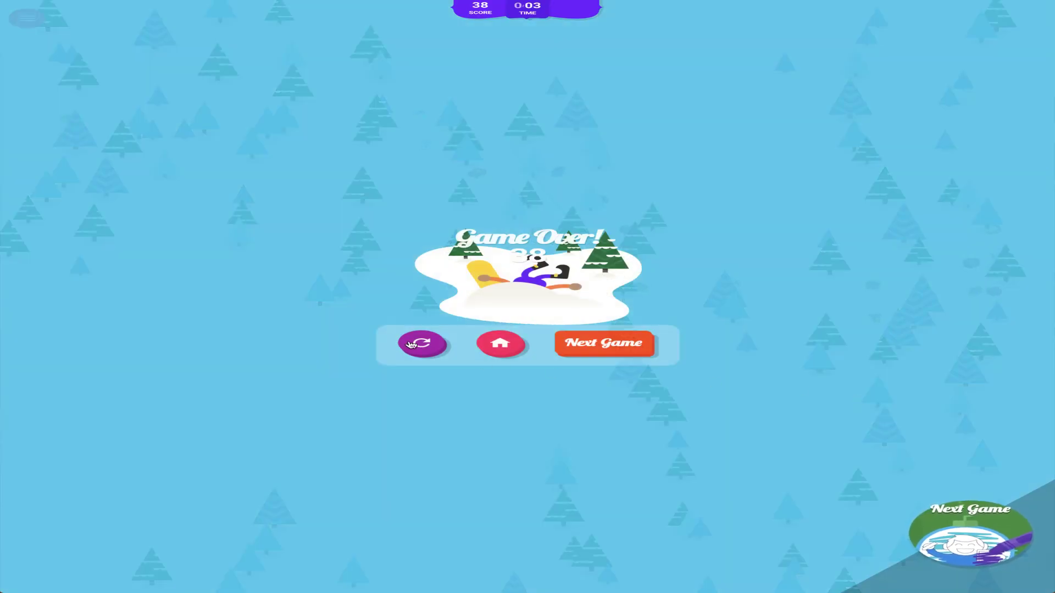
Step: Replay several runs until the latest crashes after 6 seconds at 74 points
click(410, 344)
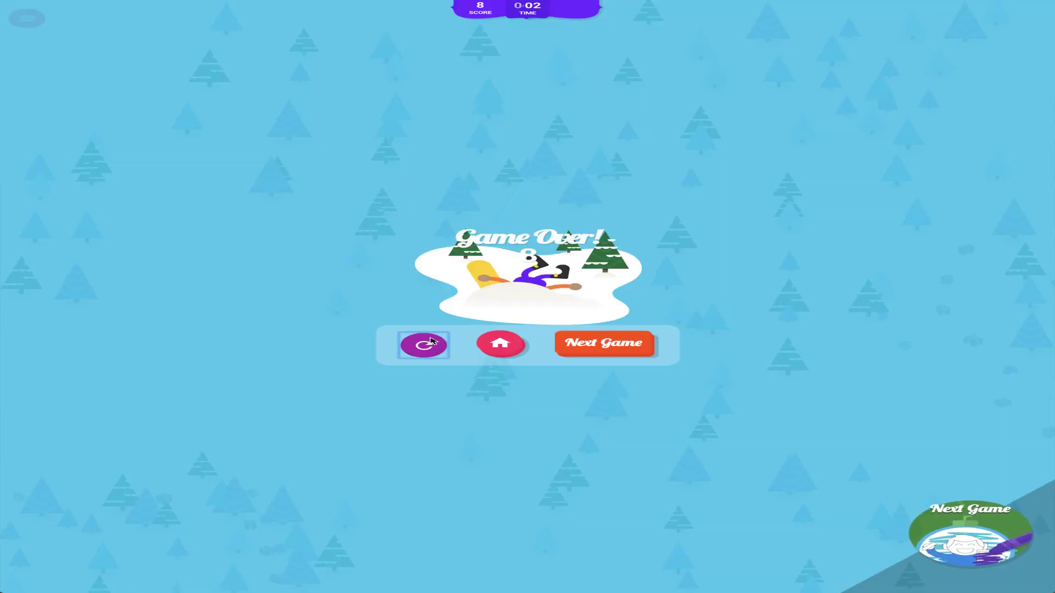
click(431, 341)
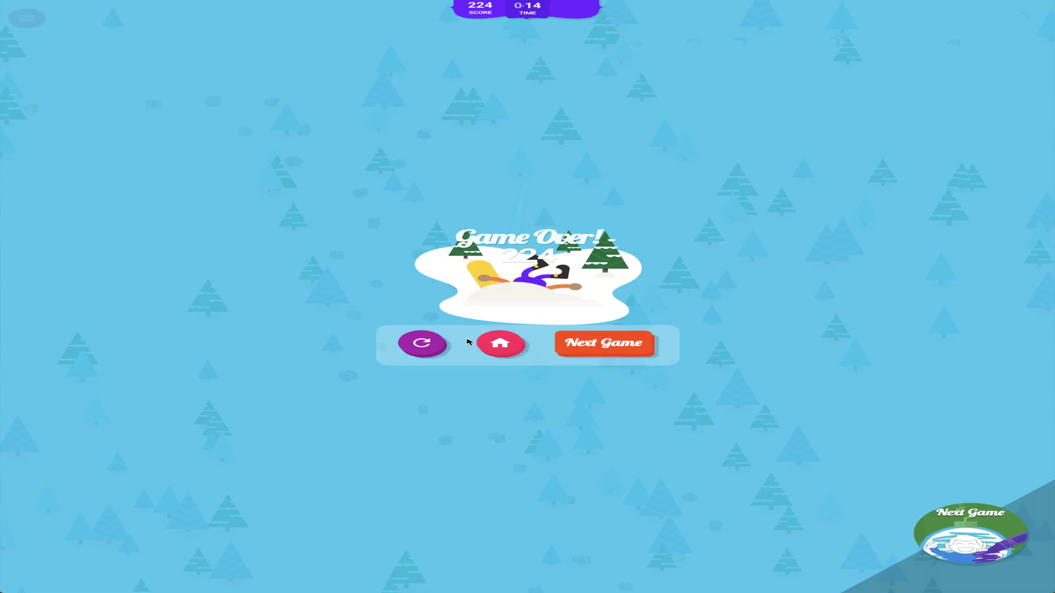
click(425, 345)
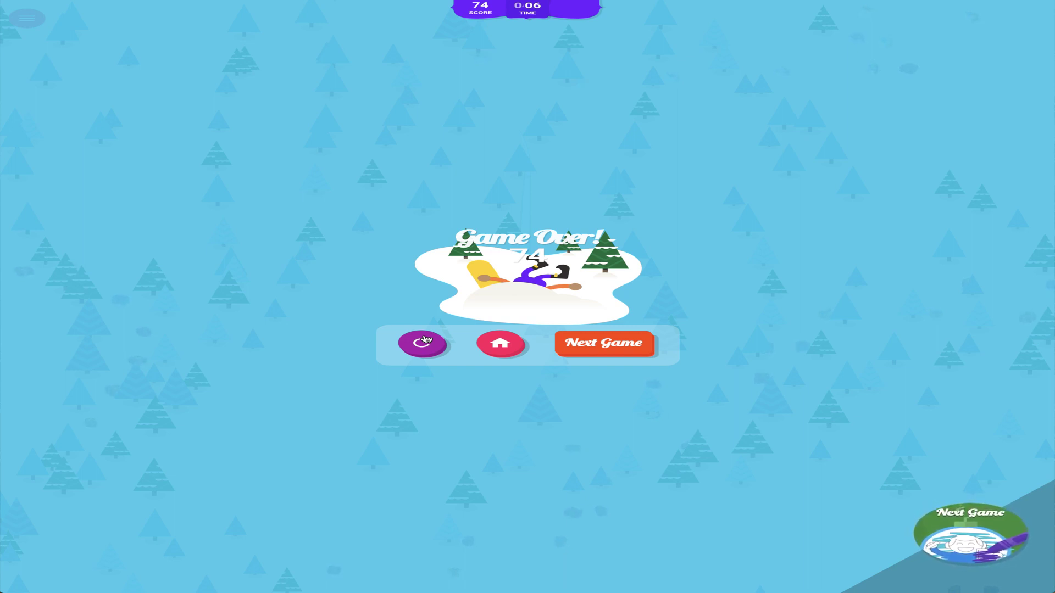
Step: Play a 19-second run that crashes with a score of 987
click(423, 341)
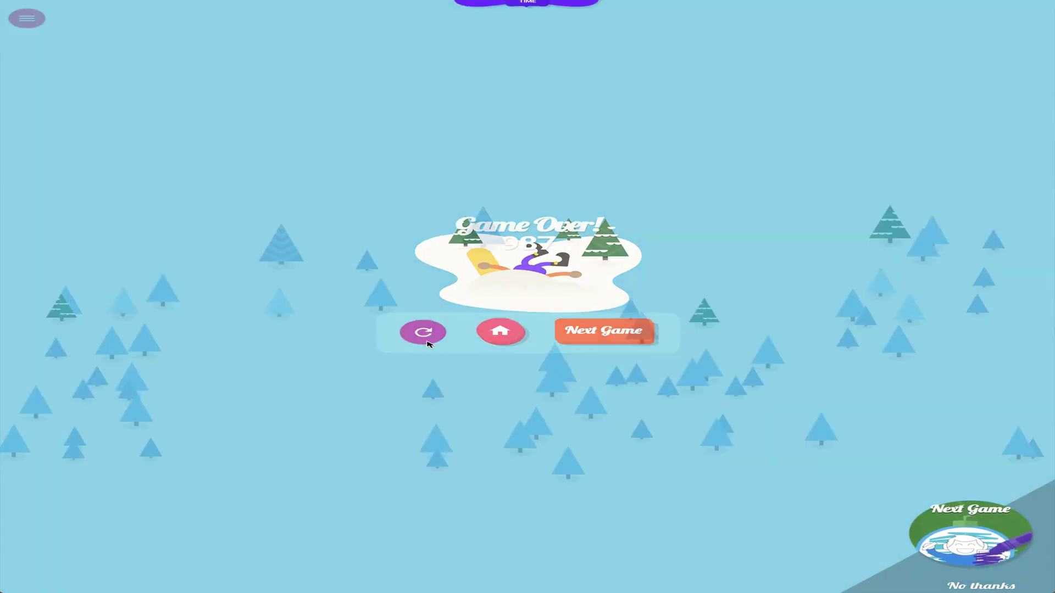
Step: Play runs scoring 518 and then 401, replaying after each crash
click(430, 333)
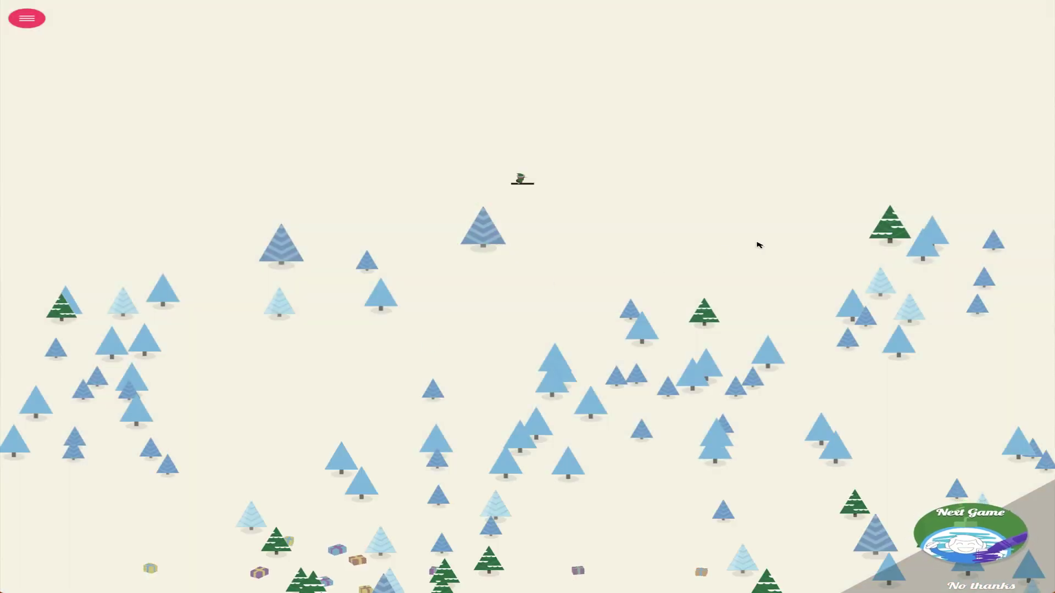
click(570, 264)
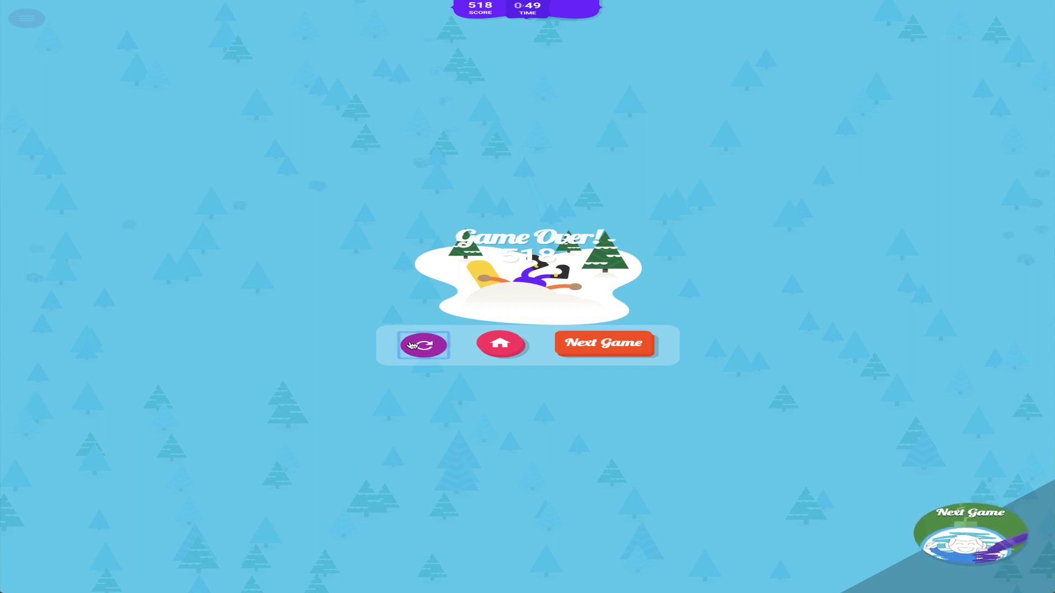
click(410, 345)
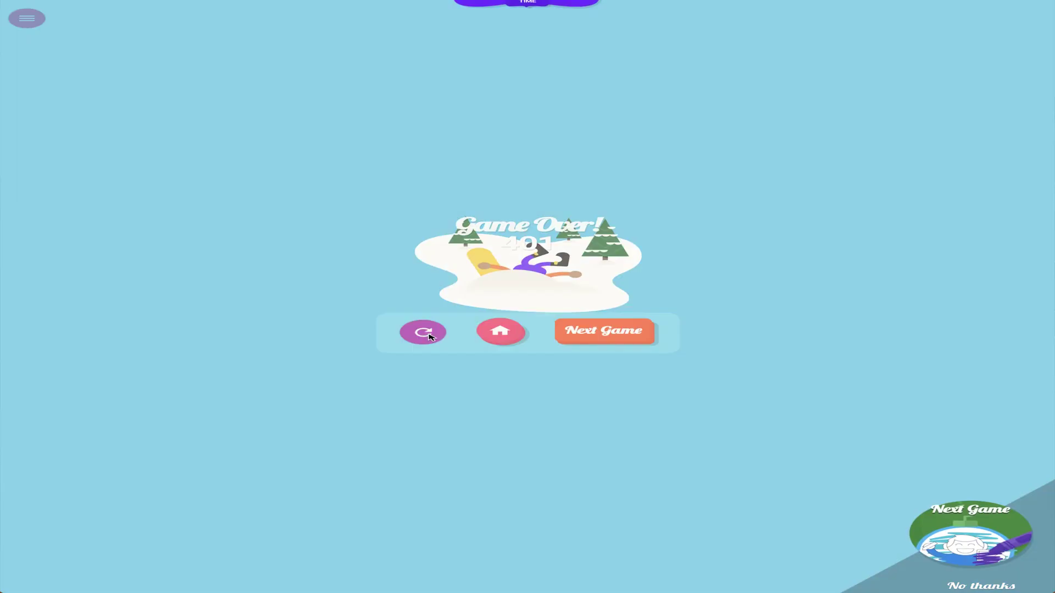
Step: Play more runs, one crashing at 123 after 13 seconds, then restart on a new slope
click(423, 344)
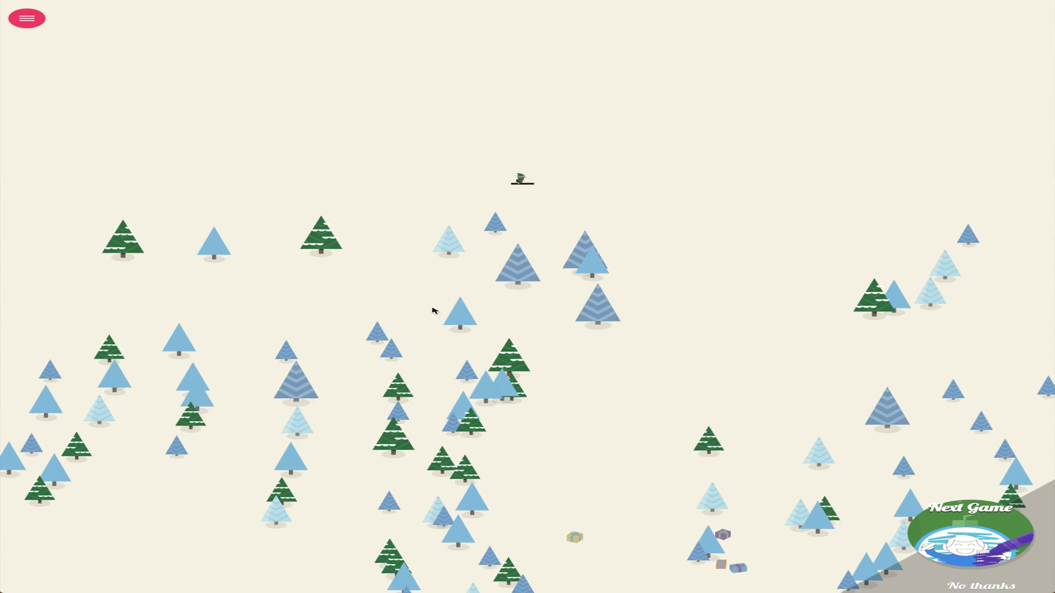
click(664, 224)
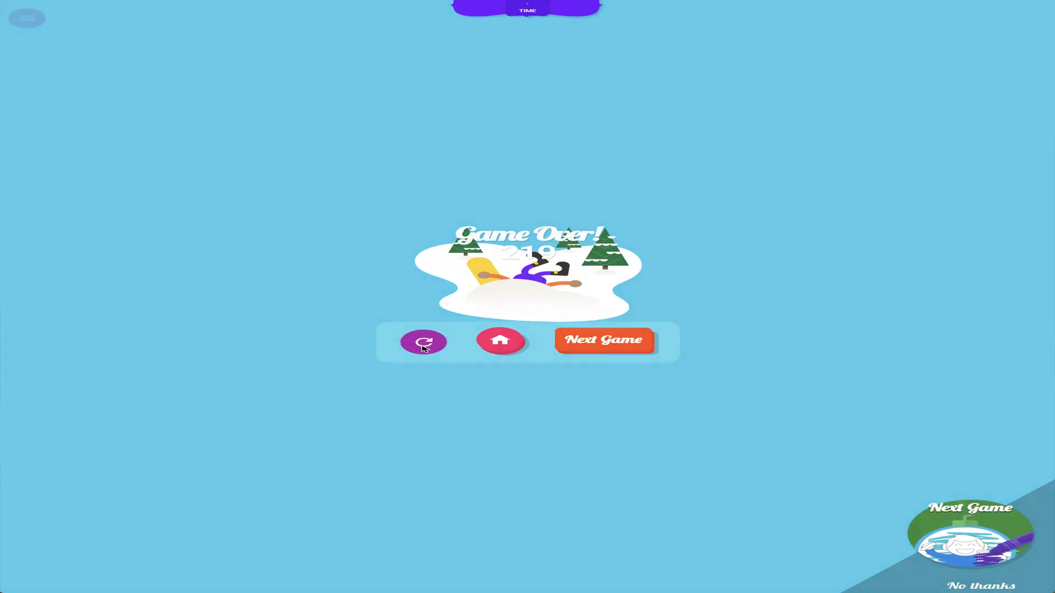
click(424, 347)
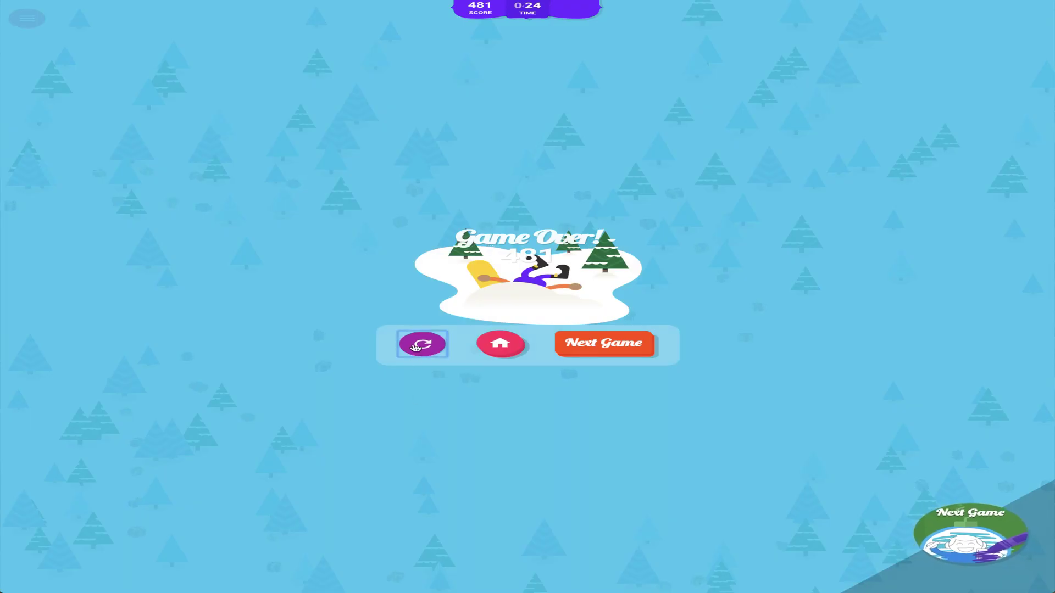
click(423, 346)
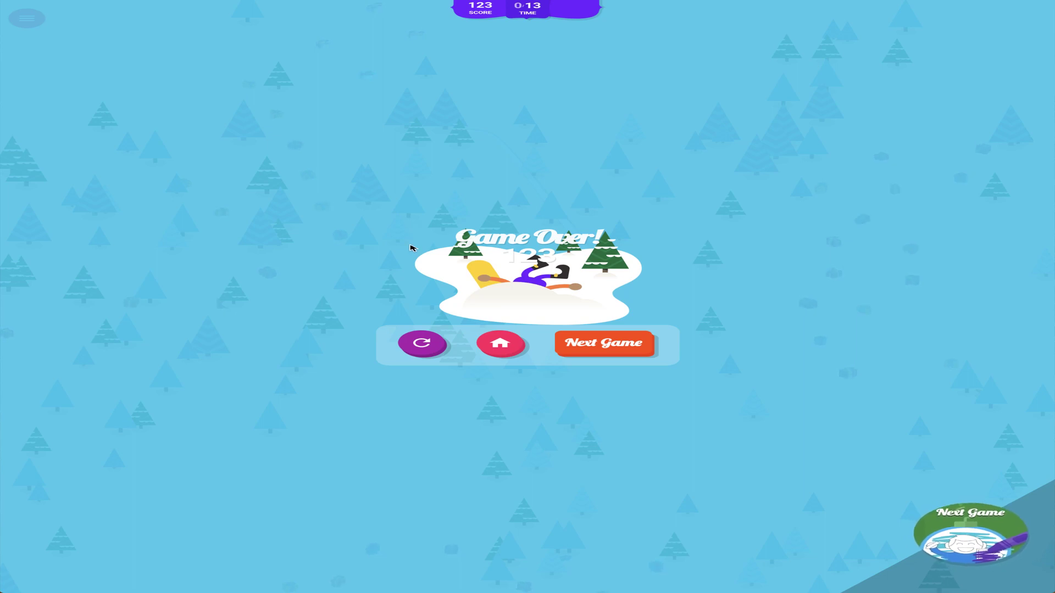
Step: Ride a new run for 24 seconds until it crashes at 271 points
click(424, 346)
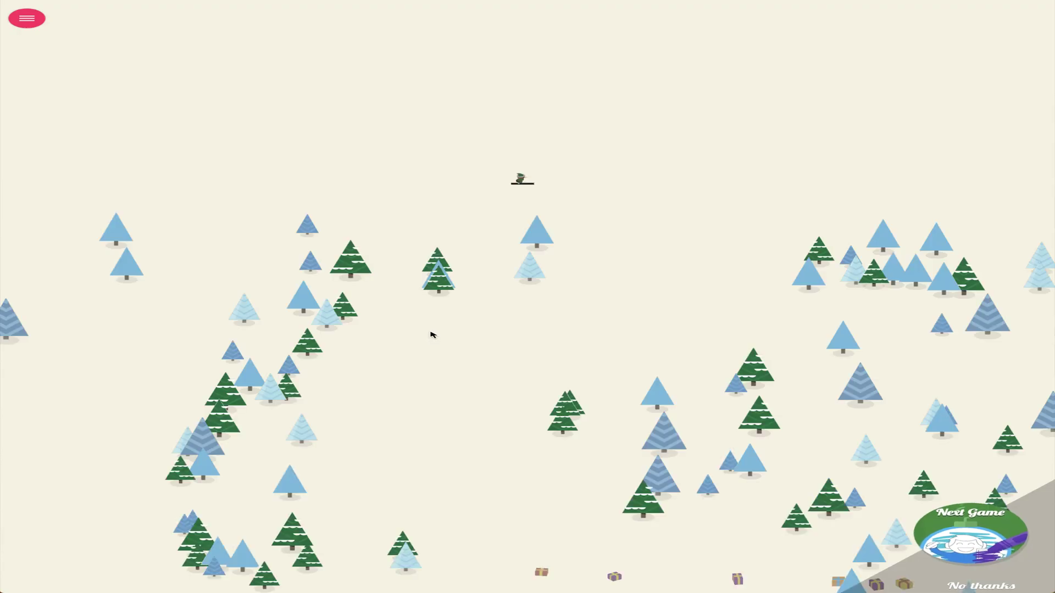
click(528, 296)
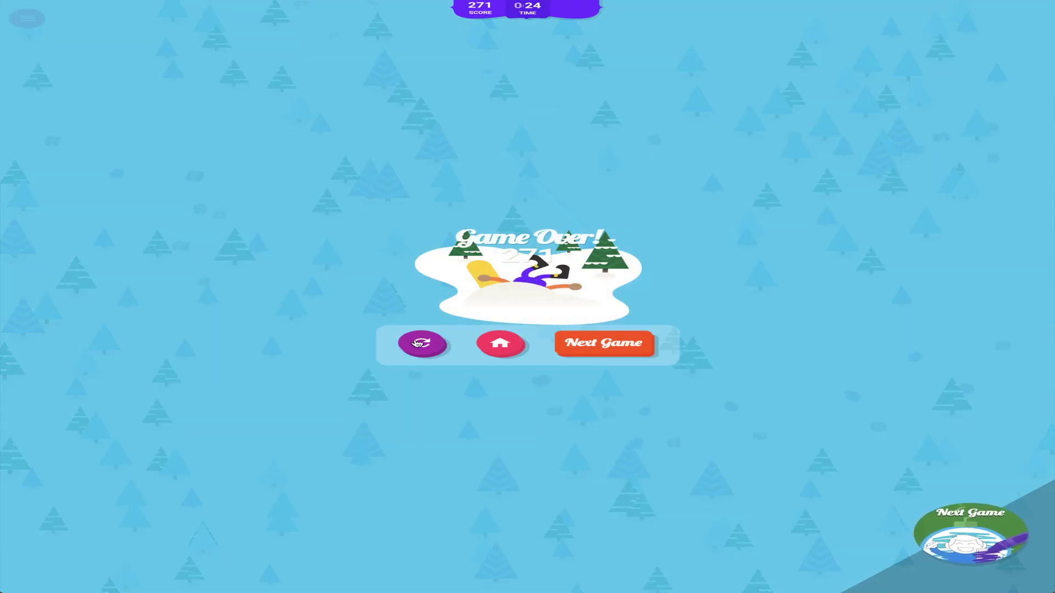
Step: Play a 7-second run scoring 125, then replay again
click(418, 343)
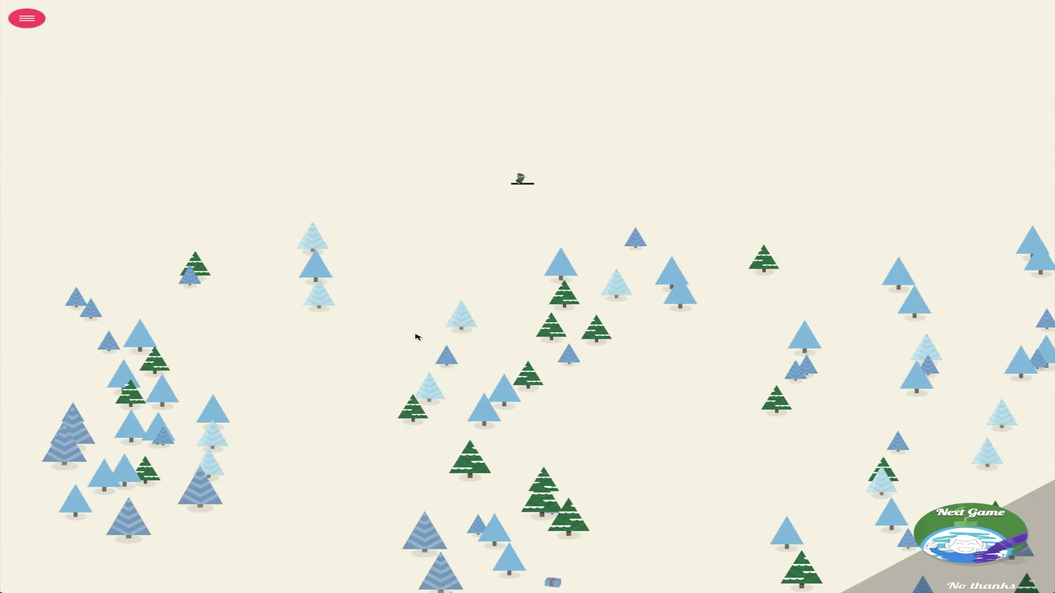
click(525, 256)
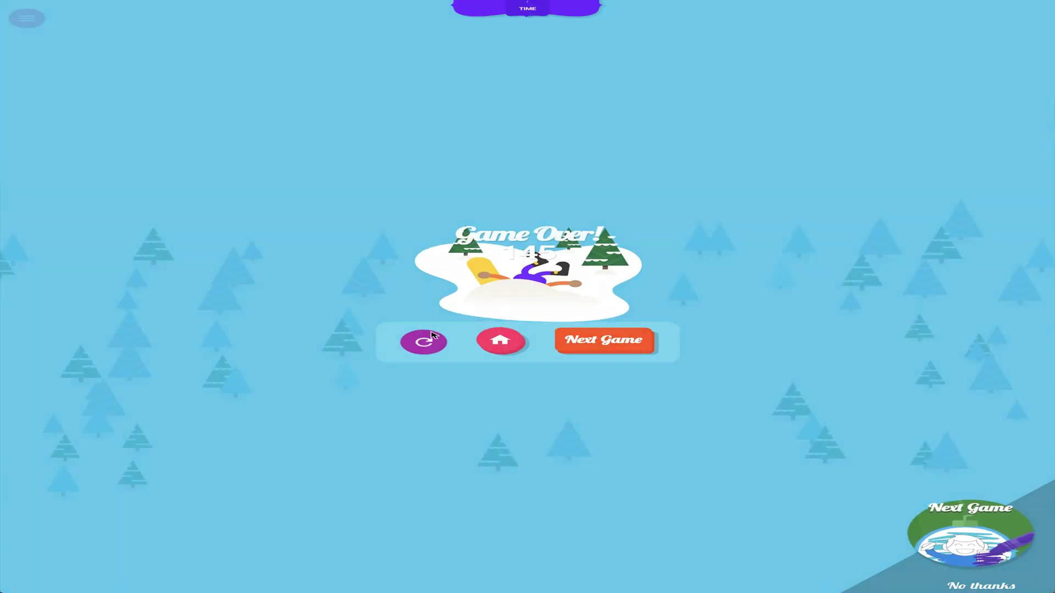
click(425, 343)
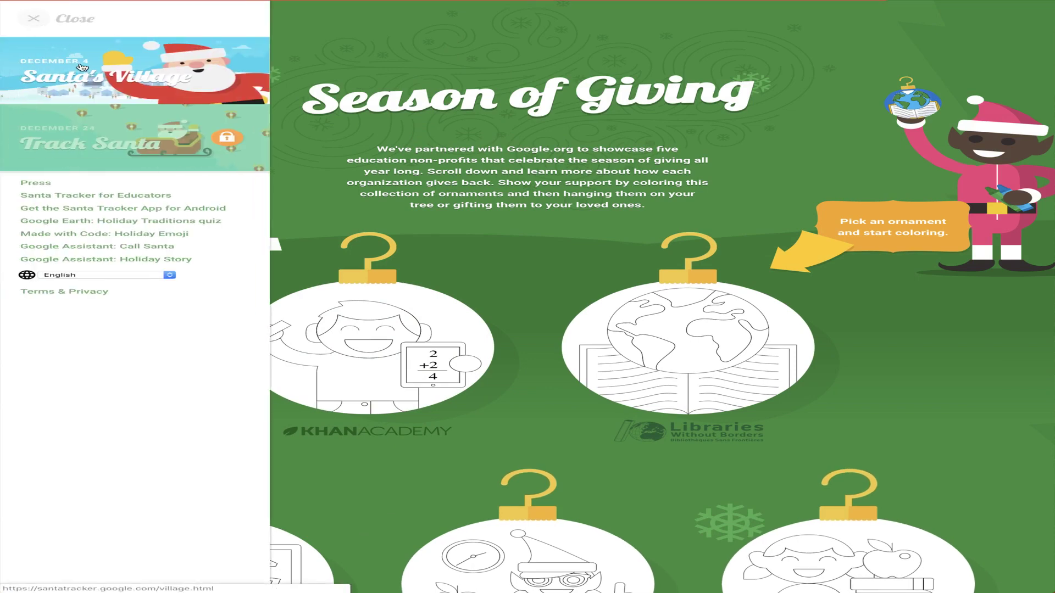
Step: Go to the Santa's Village map from the side navigation panel
click(82, 67)
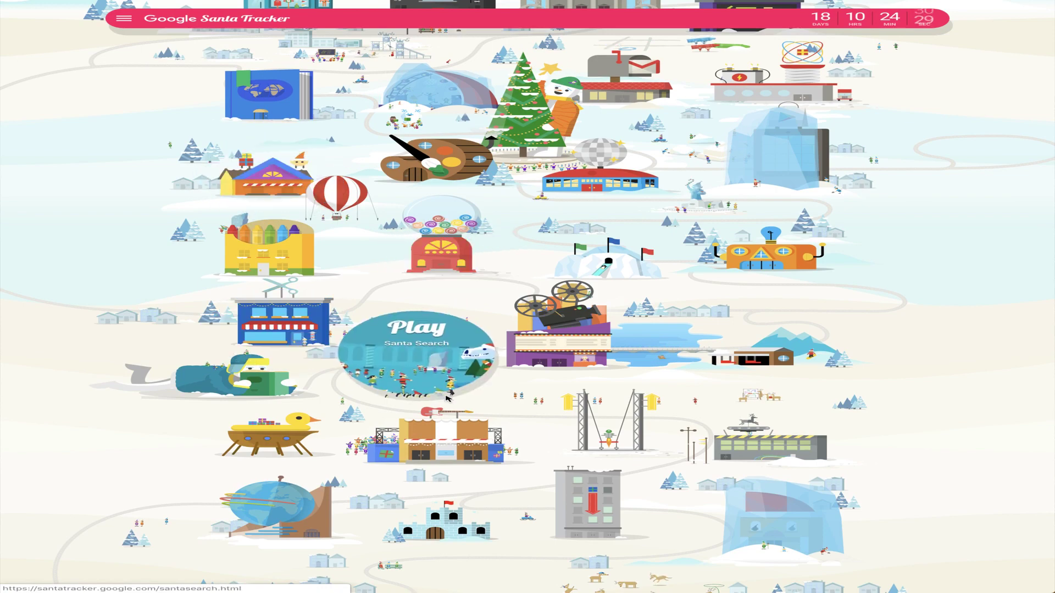
scroll(447, 398, down, 5)
scroll(448, 398, down, 1)
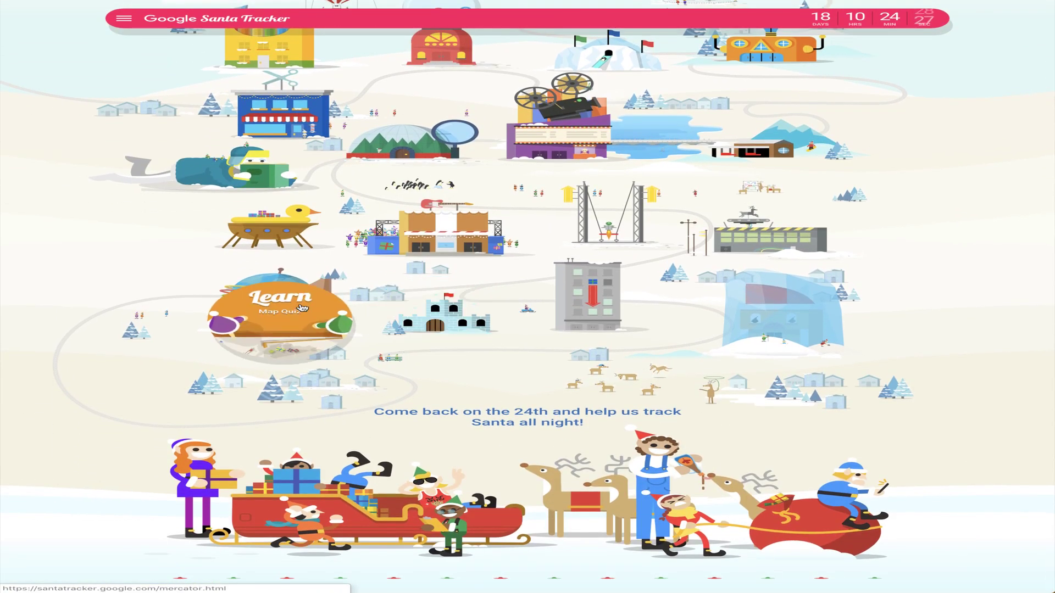
scroll(399, 251, up, 3)
scroll(400, 252, up, 5)
scroll(399, 252, up, 3)
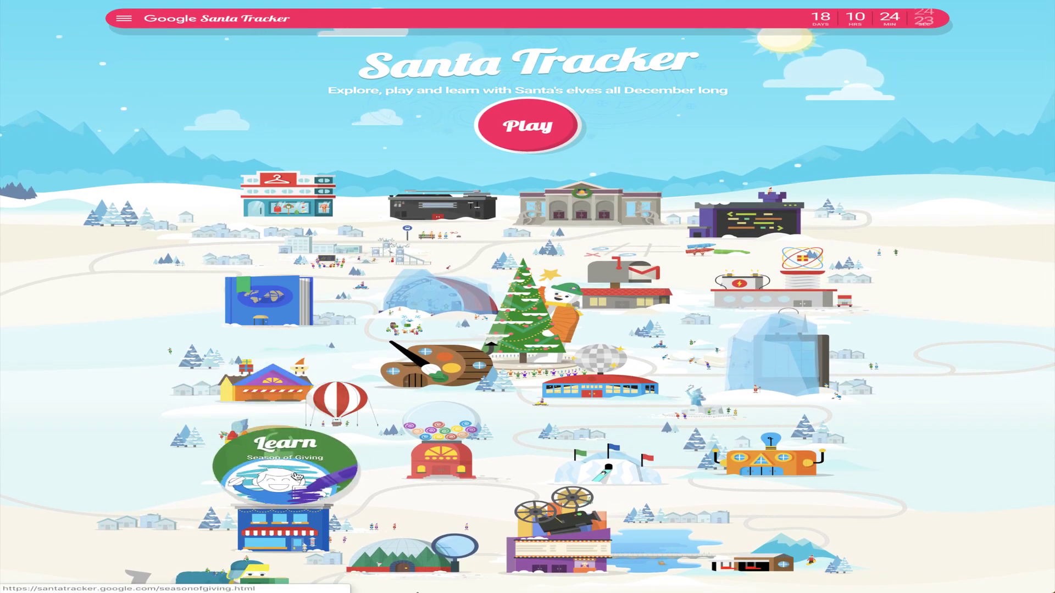
mouse_move(610, 383)
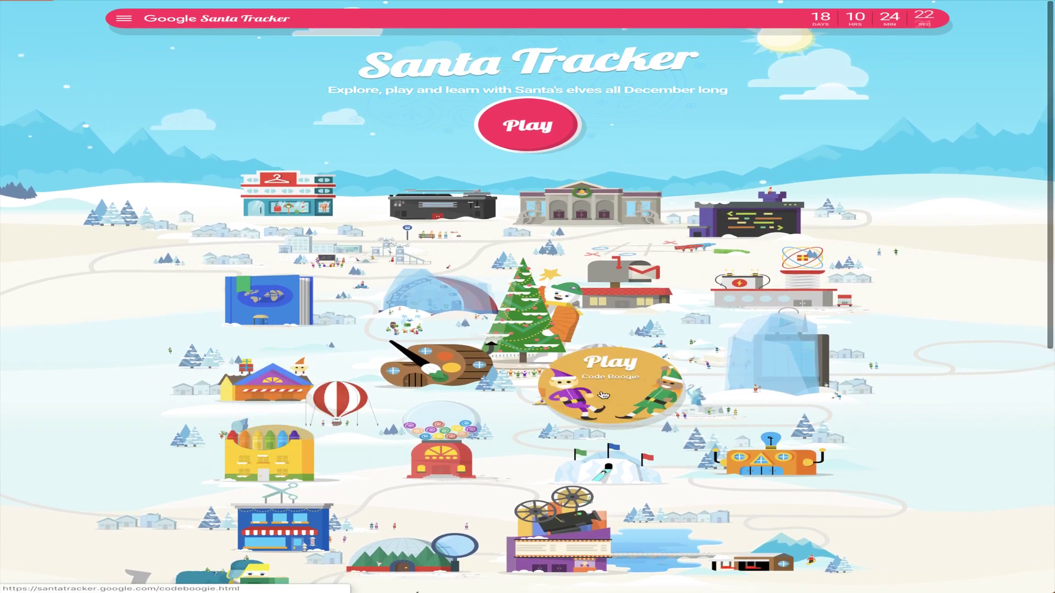
Step: Launch Code Boogie from its building on the village map
click(600, 395)
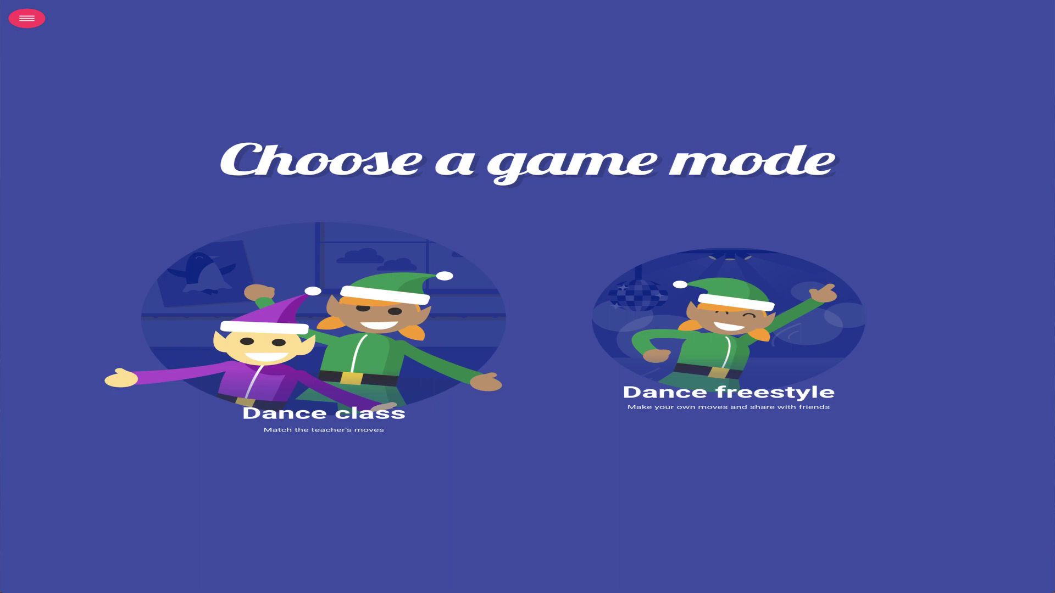
Step: Start Dance class and wrap the existing dance moves in a 2-times repeat loop
click(365, 342)
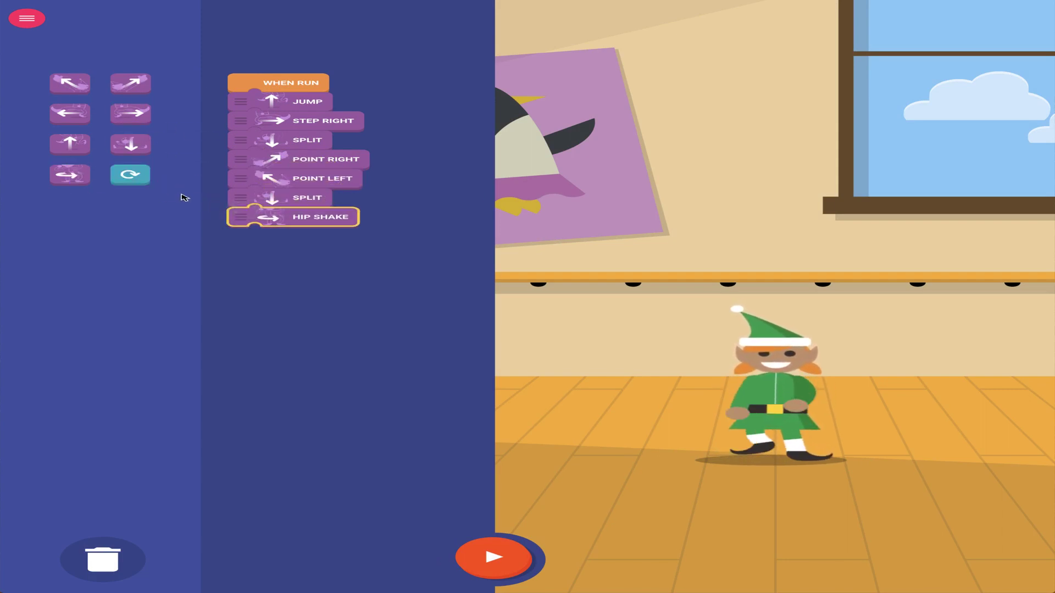
drag(131, 174, 284, 101)
drag(305, 168, 307, 132)
Step: Add Split, Hip Shake, Step Left and Point Left, then loop Point Right and Hip Shake twice
drag(131, 143, 277, 269)
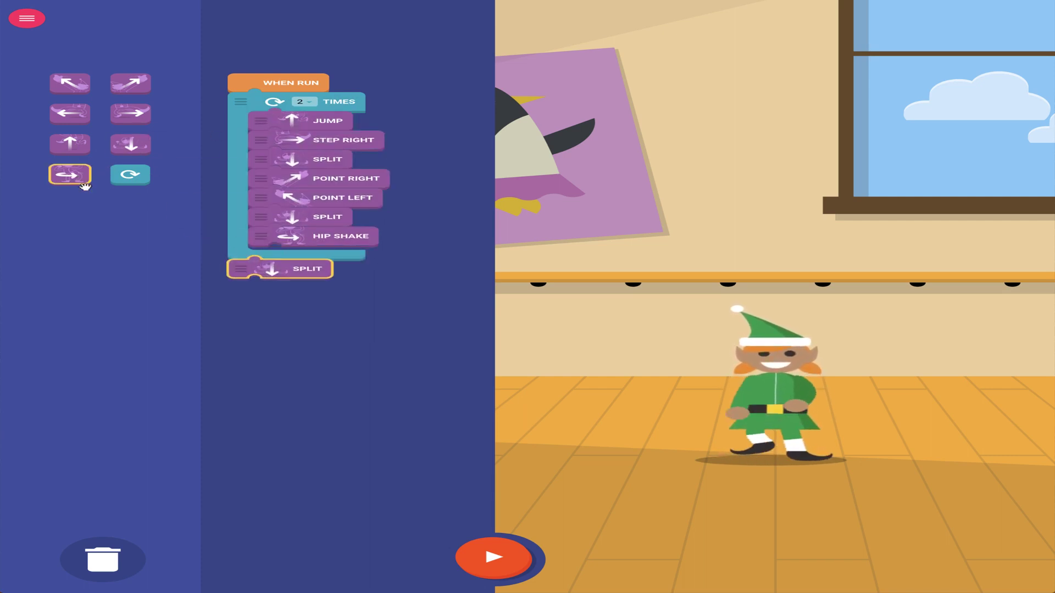
drag(70, 173, 265, 284)
drag(70, 113, 243, 303)
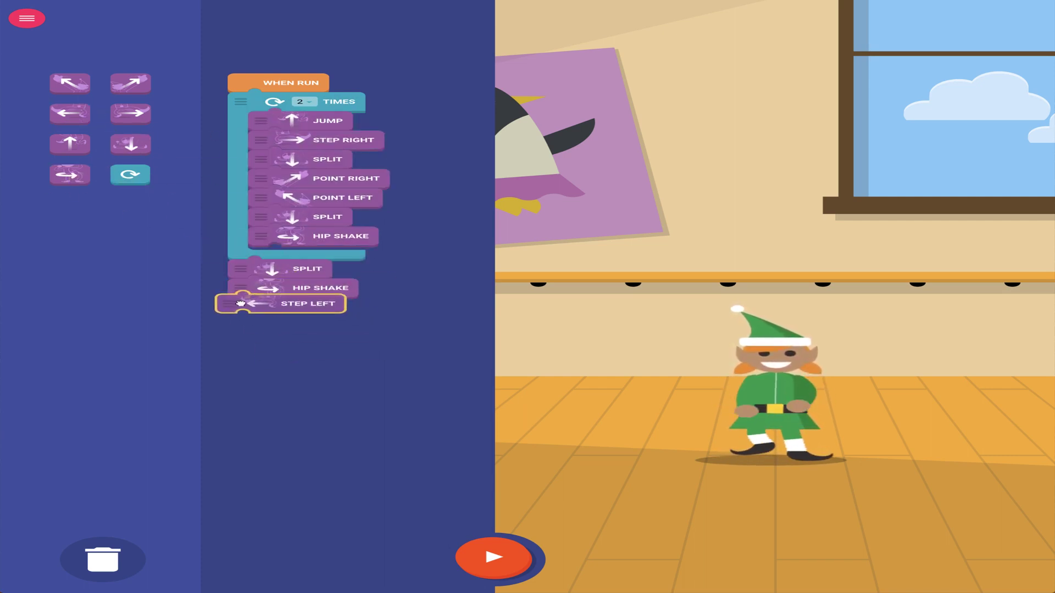
drag(71, 83, 263, 325)
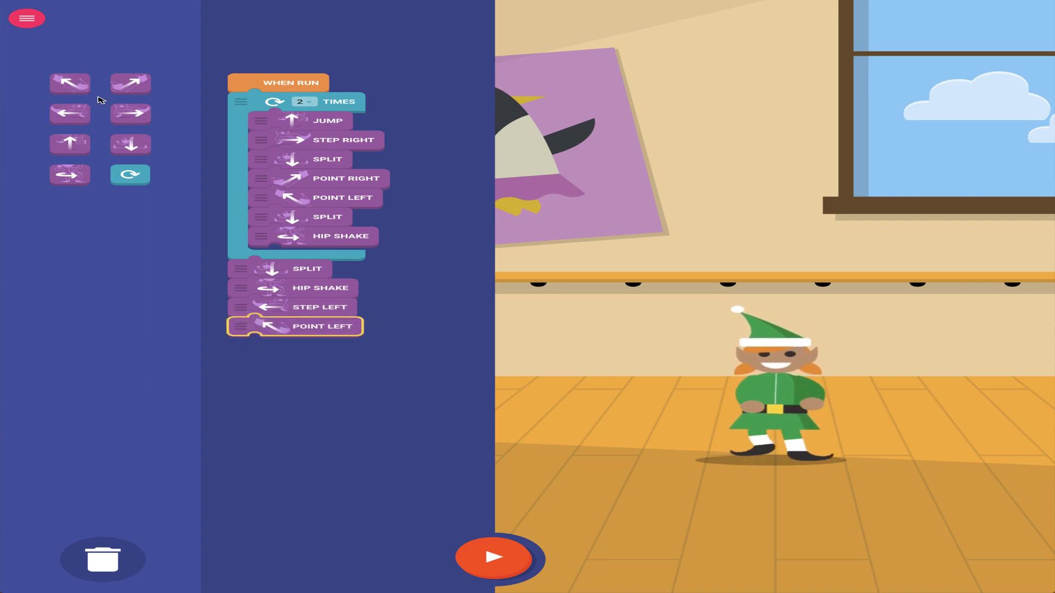
mouse_move(130, 83)
mouse_down()
mouse_move(262, 339)
mouse_move(247, 344)
mouse_up()
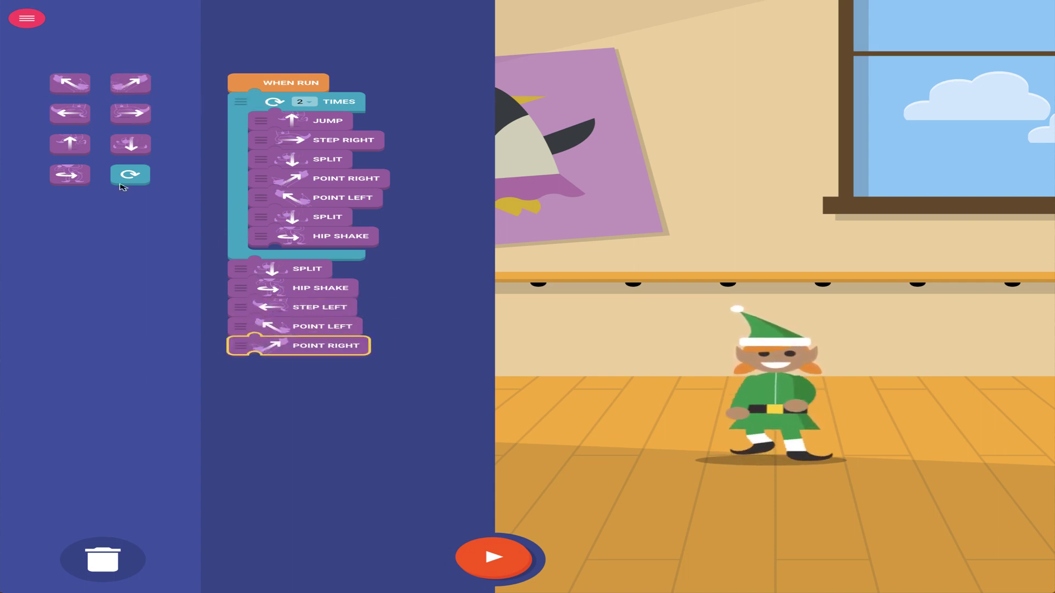
drag(70, 173, 256, 364)
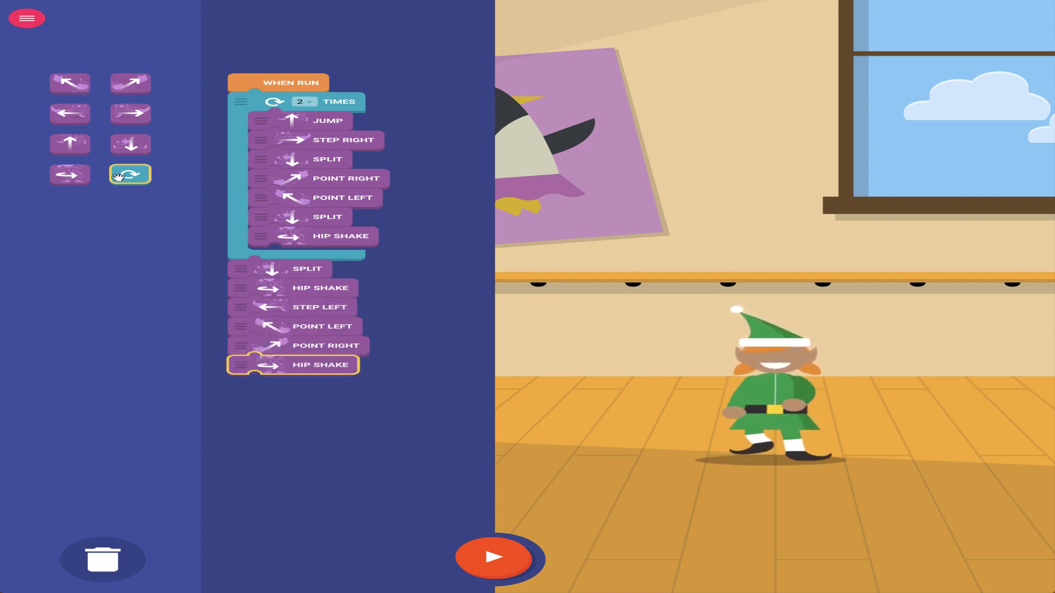
drag(129, 175, 247, 346)
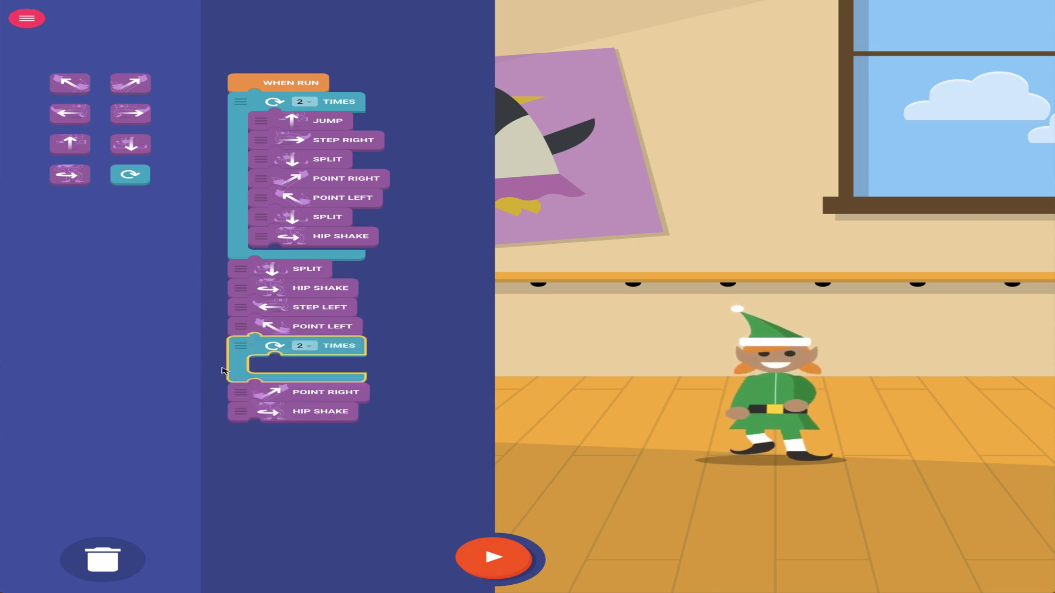
drag(267, 385, 272, 363)
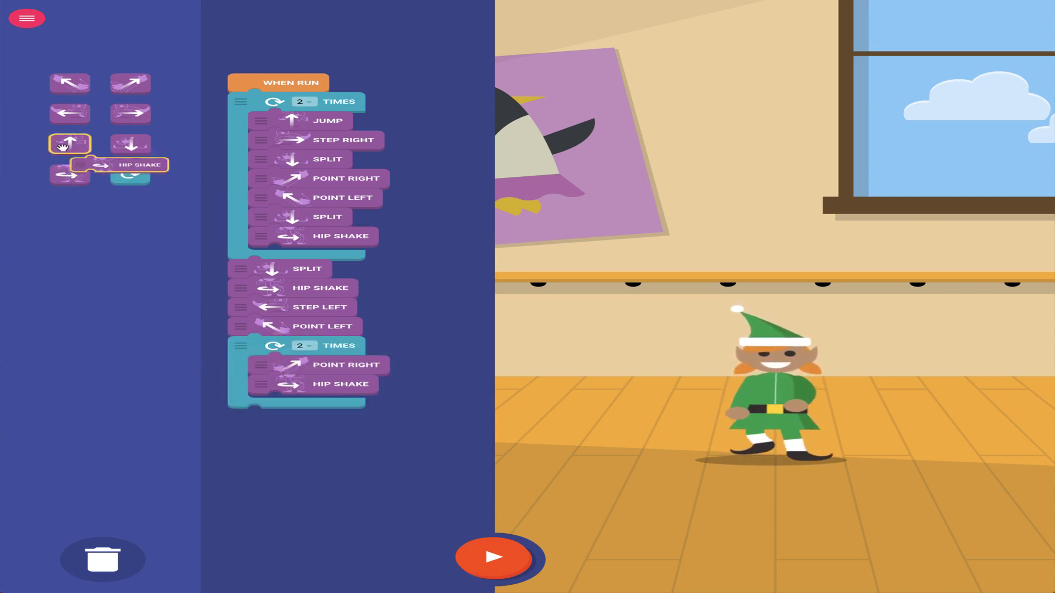
Step: Append Jump, Step Right, Step Left, Point Right and Point Left after the second loop
drag(70, 143, 253, 420)
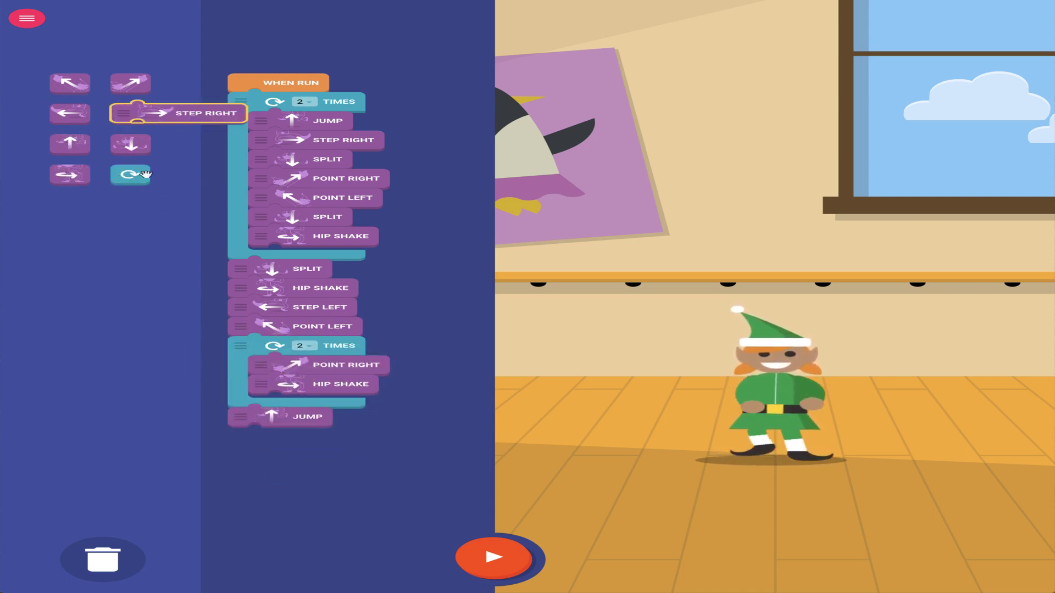
drag(130, 113, 260, 435)
drag(69, 113, 266, 460)
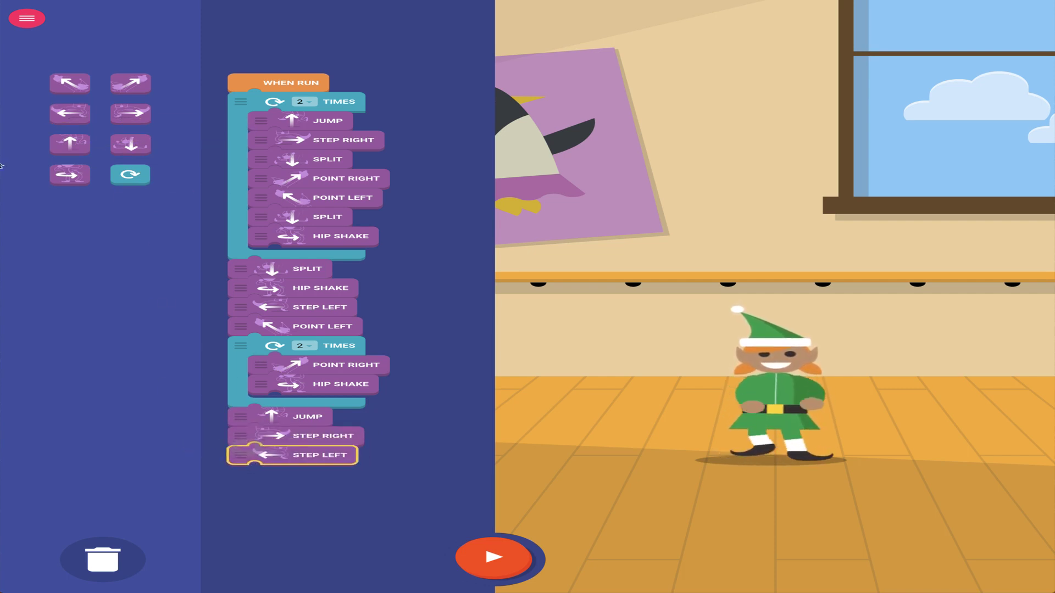
drag(129, 83, 264, 476)
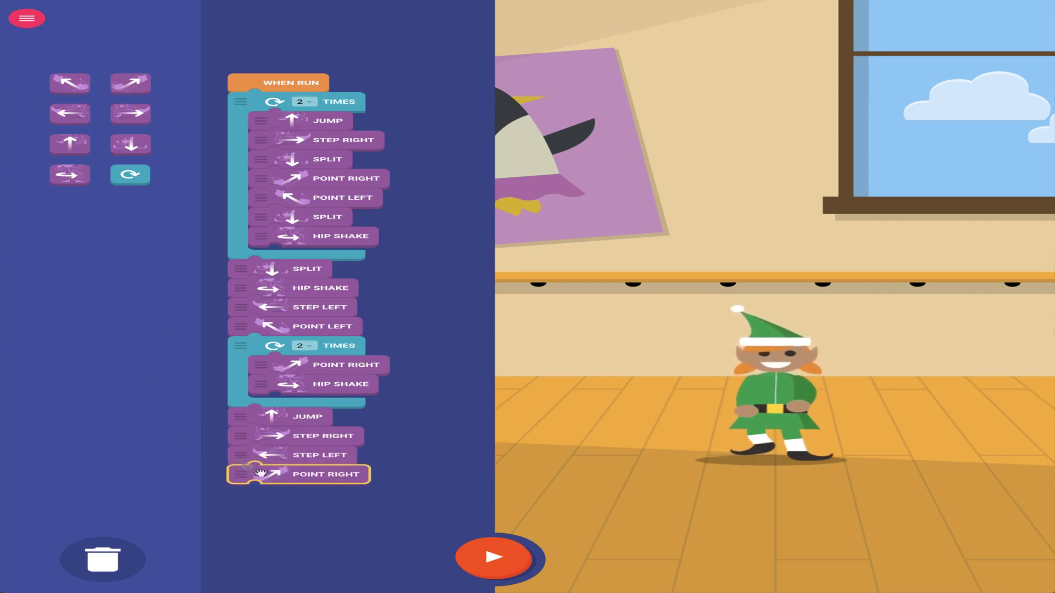
drag(70, 82, 256, 494)
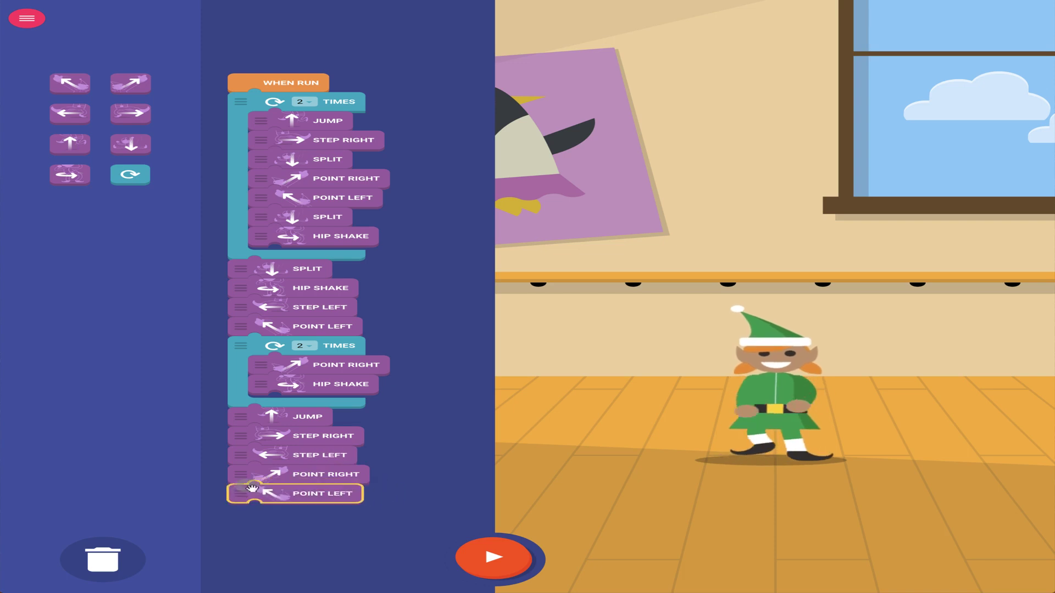
Step: Finish the stack with Jump, Split, Hip Shake, Point Left and Point Right
drag(69, 144, 243, 514)
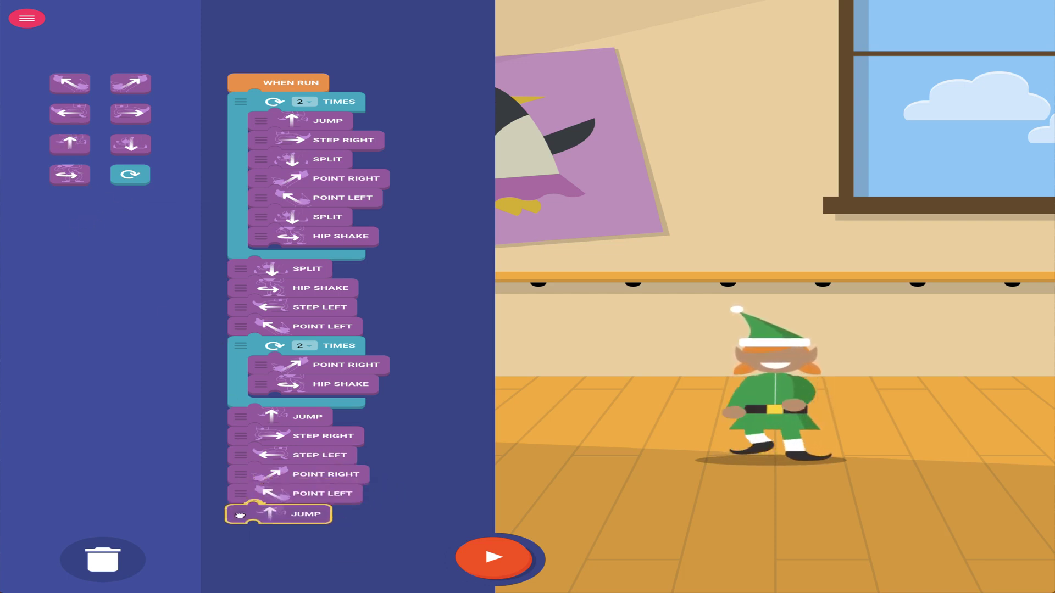
drag(130, 145, 245, 536)
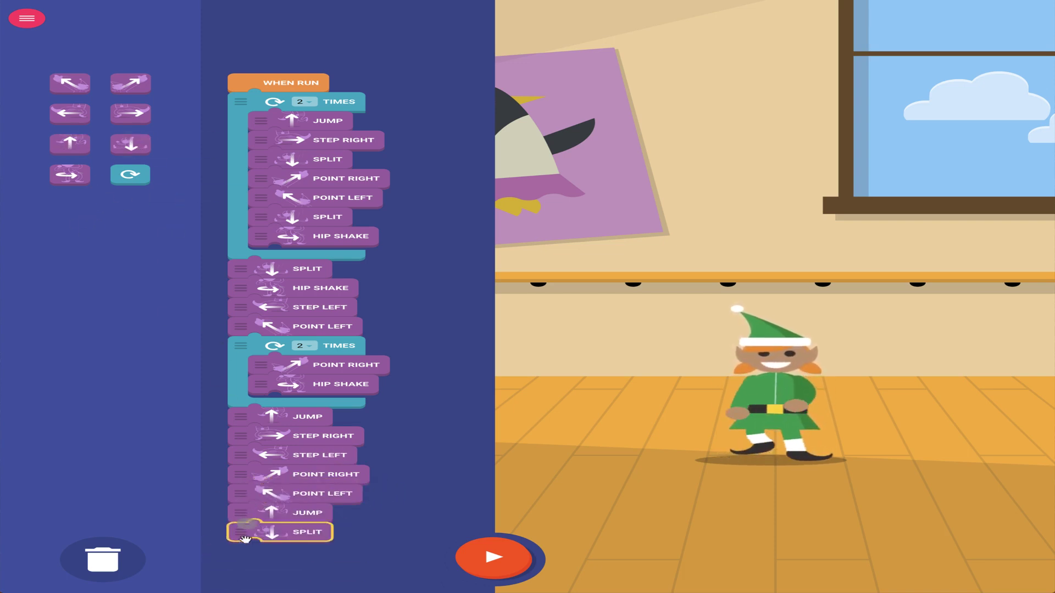
drag(69, 173, 248, 552)
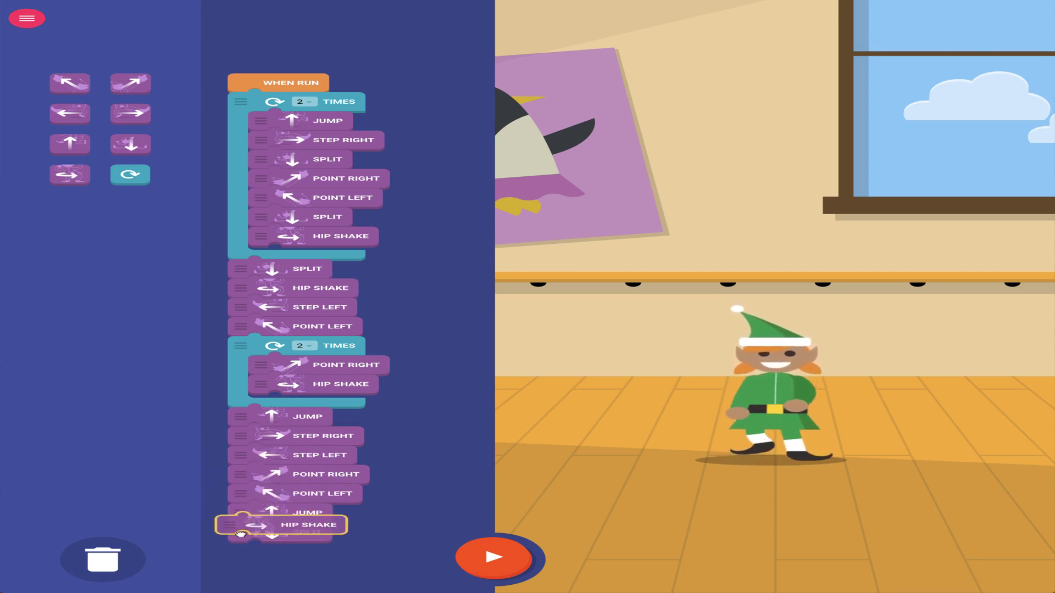
drag(70, 83, 247, 571)
drag(130, 83, 271, 587)
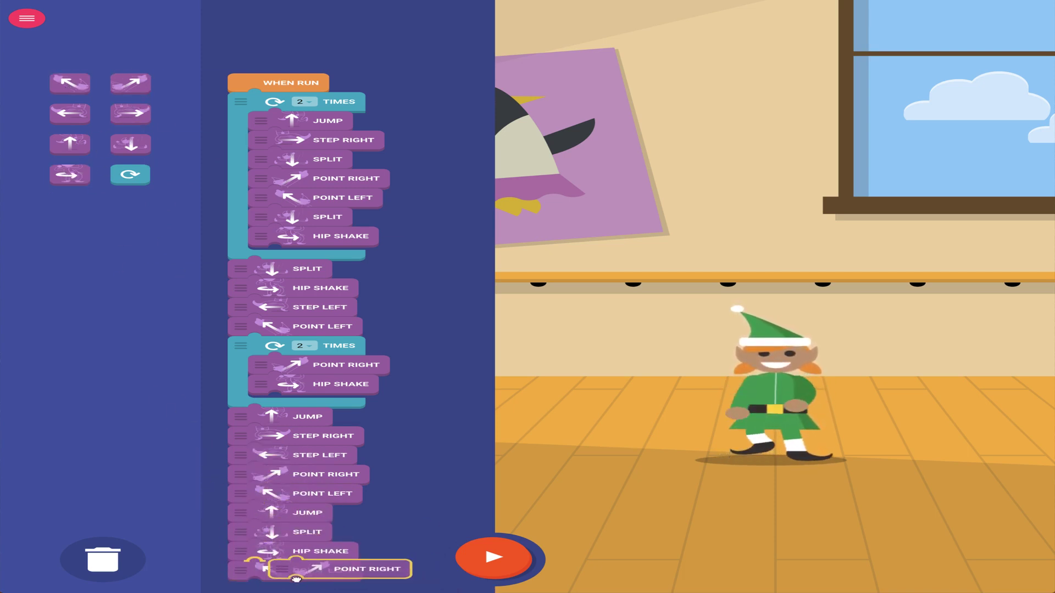